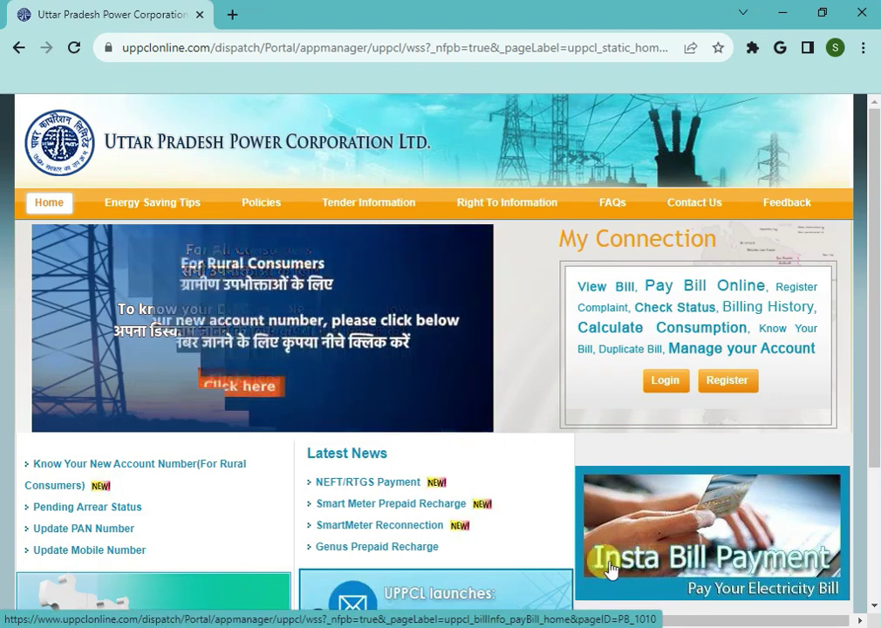
Step: Open the Insta Bill Payment page and select Amethi as the district for the bill search
left_click(657, 567)
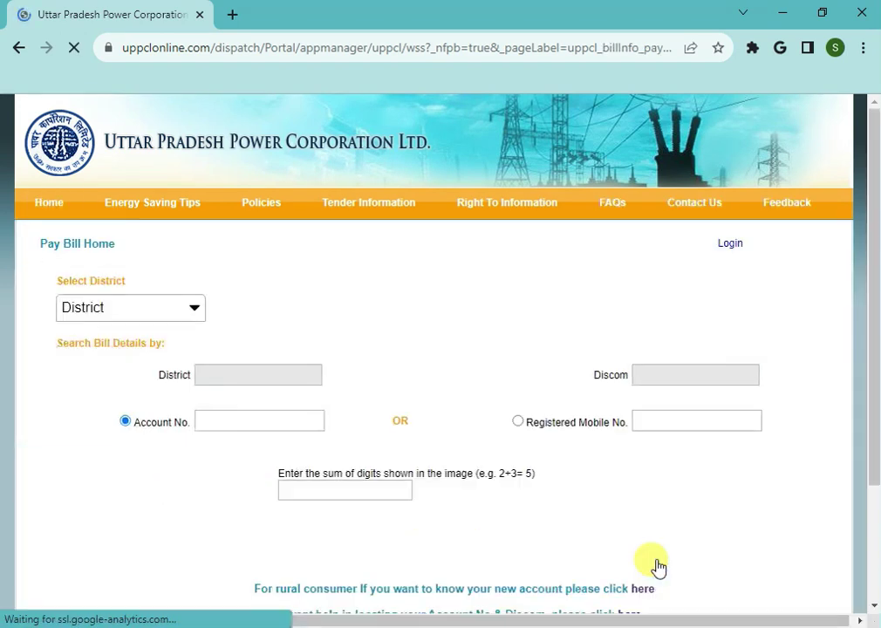
scroll(394, 334, "down", 1)
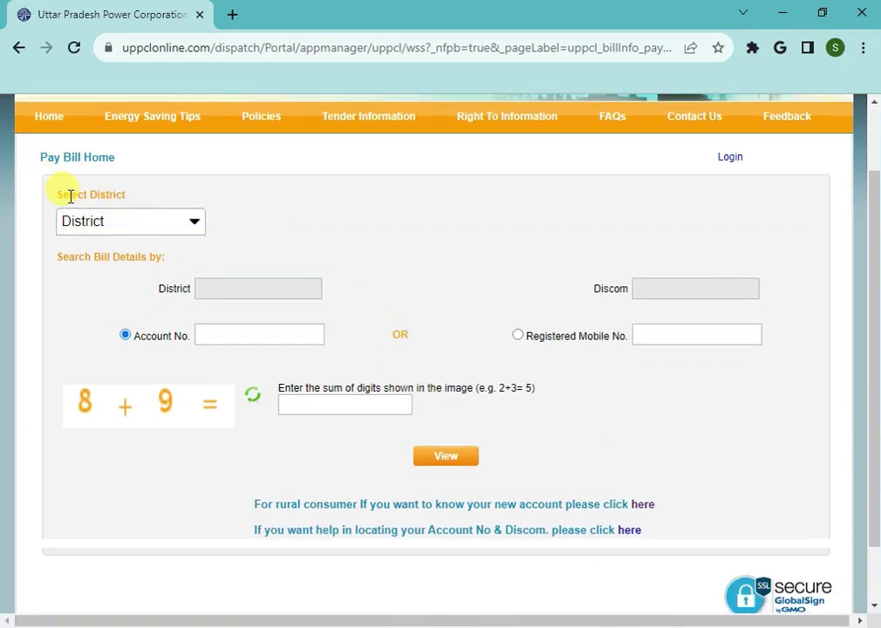
left_click(144, 225)
scroll(123, 319, "down", 3)
scroll(123, 316, "down", 3)
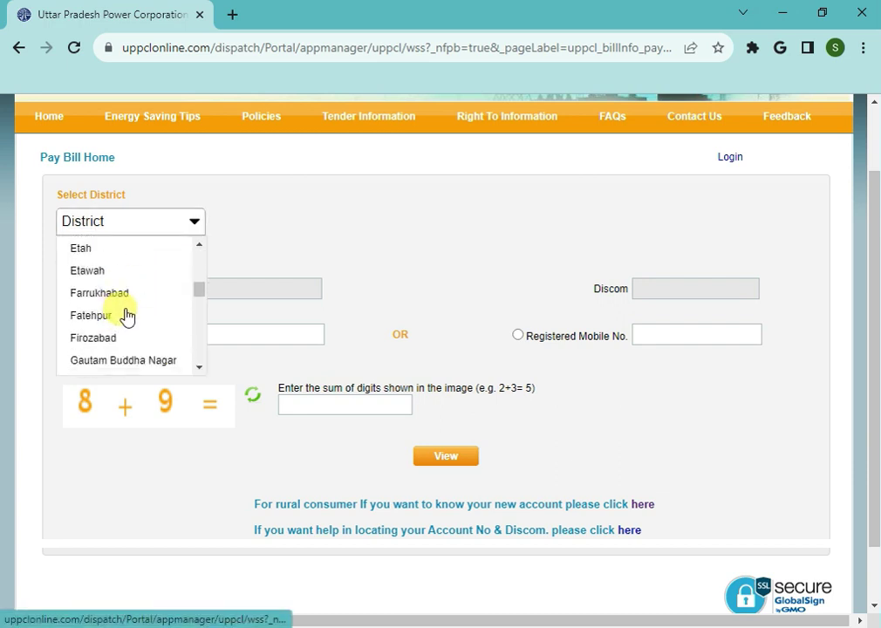
scroll(124, 312, "up", 6)
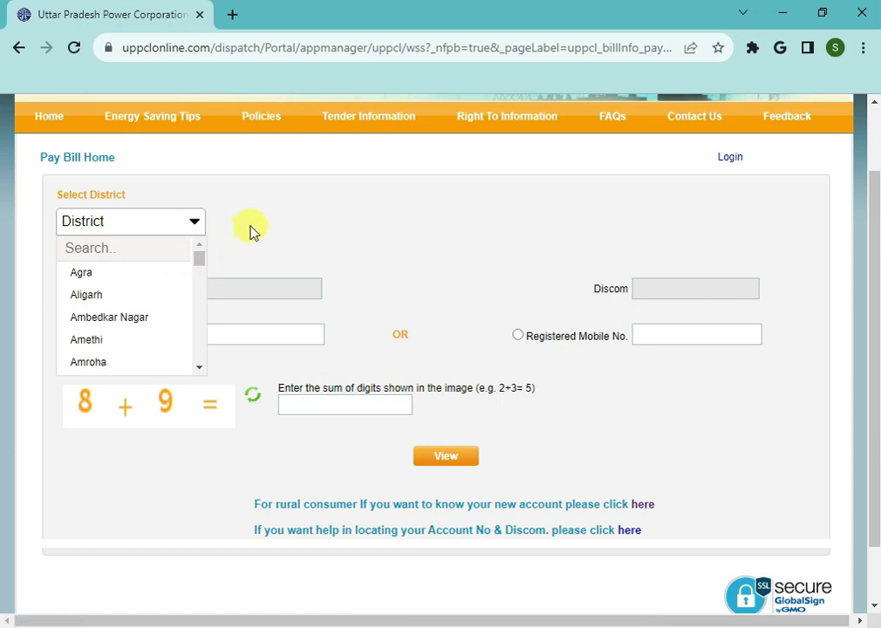
left_click(115, 344)
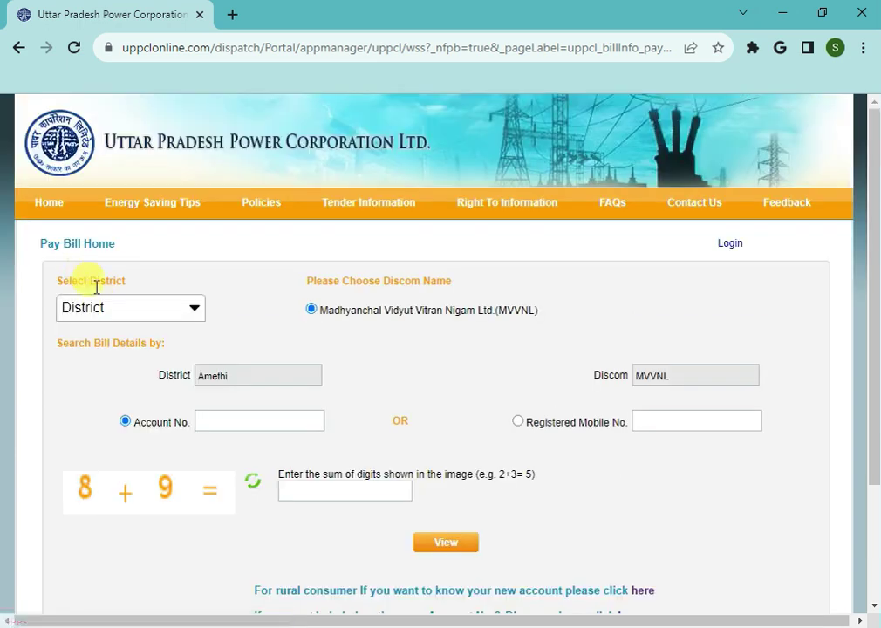
Step: Look up the bill by account number, entering the consumer's account number and 17 as the captcha sum
scroll(276, 393, "down", 3)
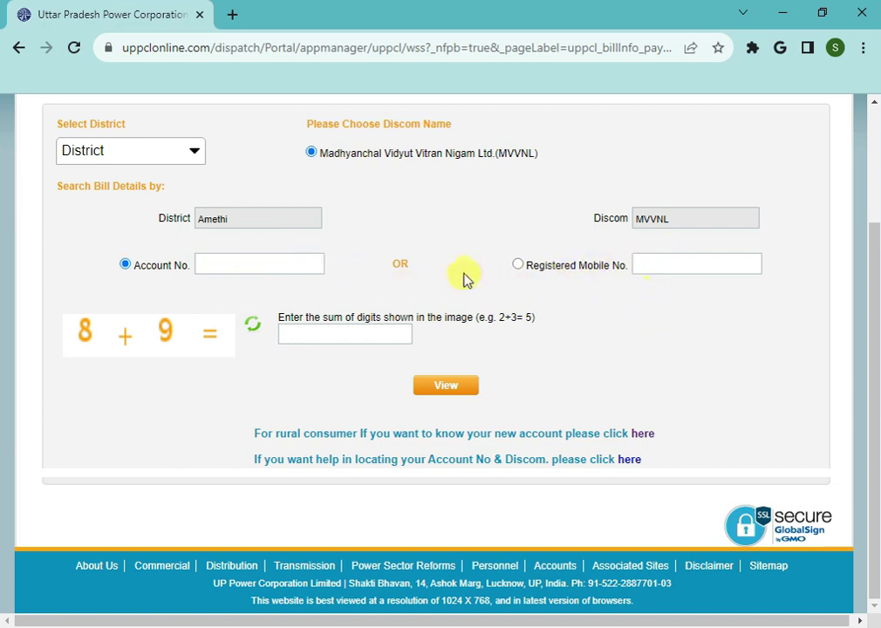
left_click(517, 265)
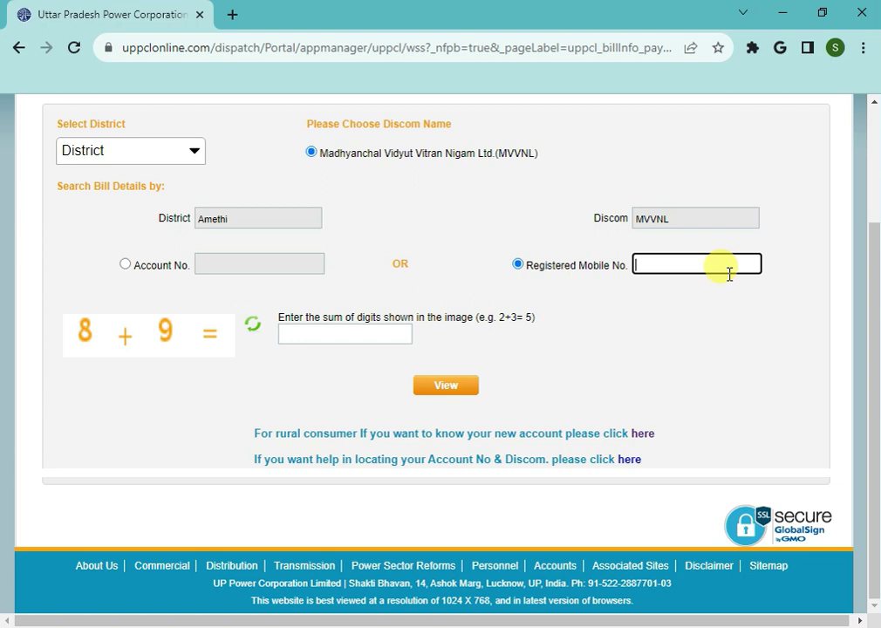
left_click(124, 266)
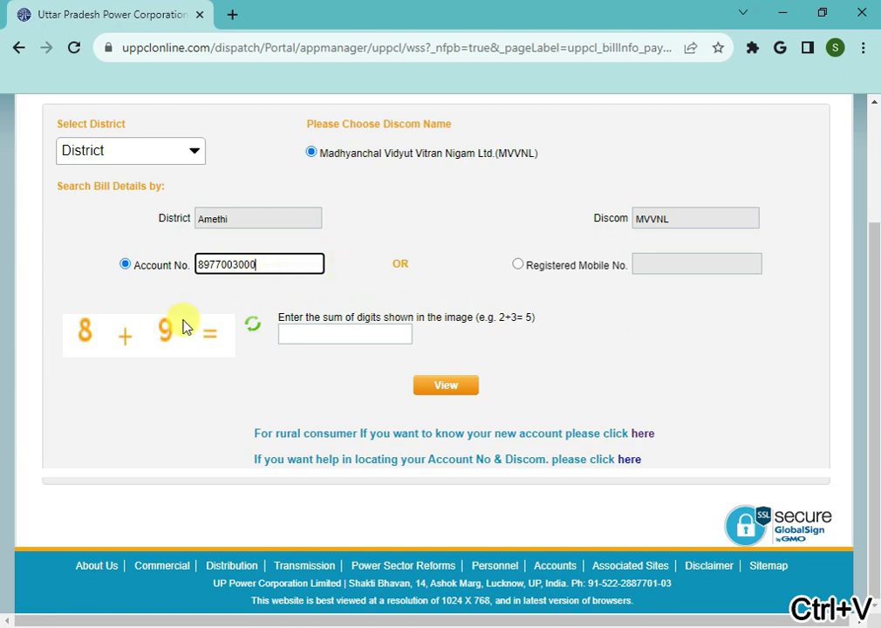
left_click(311, 334)
type("17")
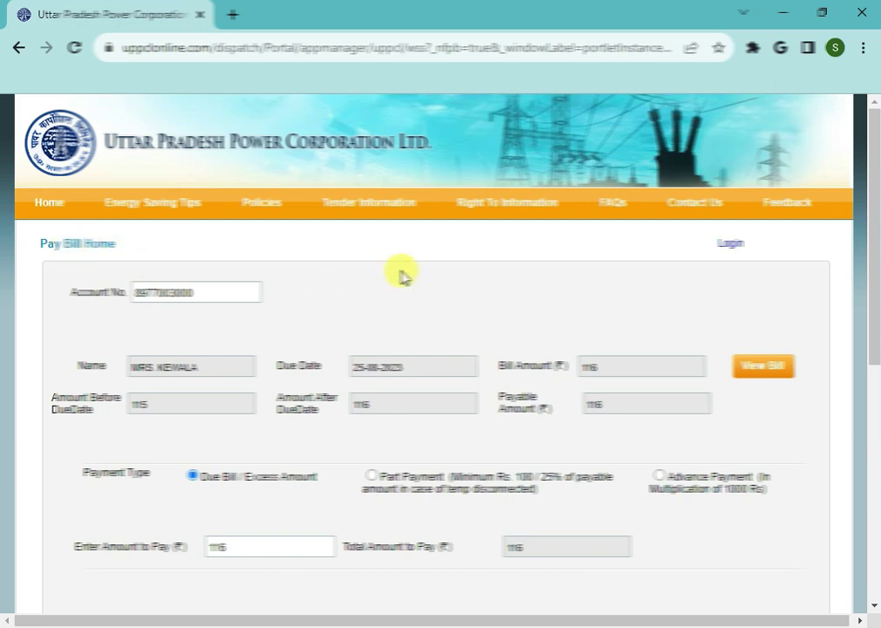
Step: Examine the bill details, payment type options and amount to pay on the bill payment form
scroll(541, 285, "down", 1)
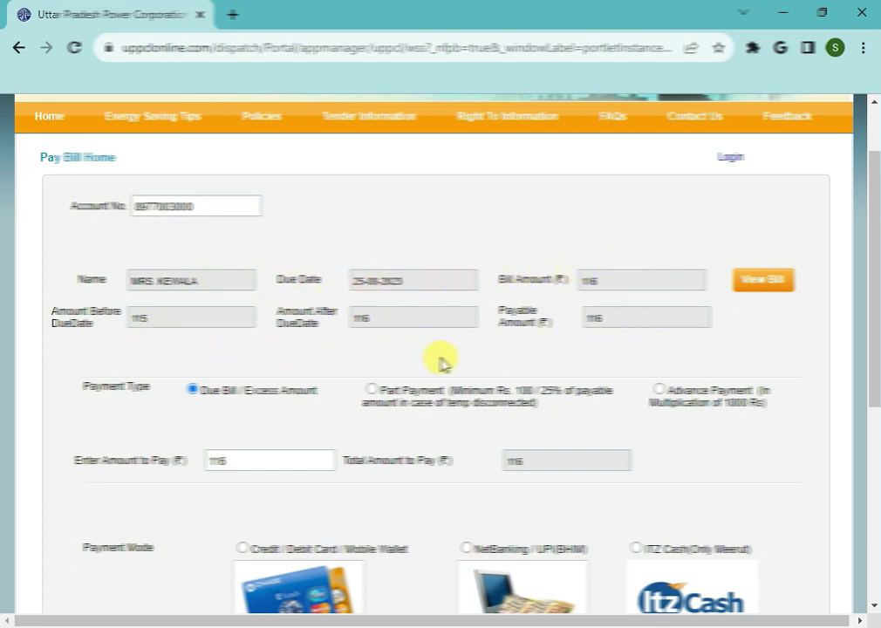
scroll(436, 360, "down", 1)
scroll(436, 353, "down", 1)
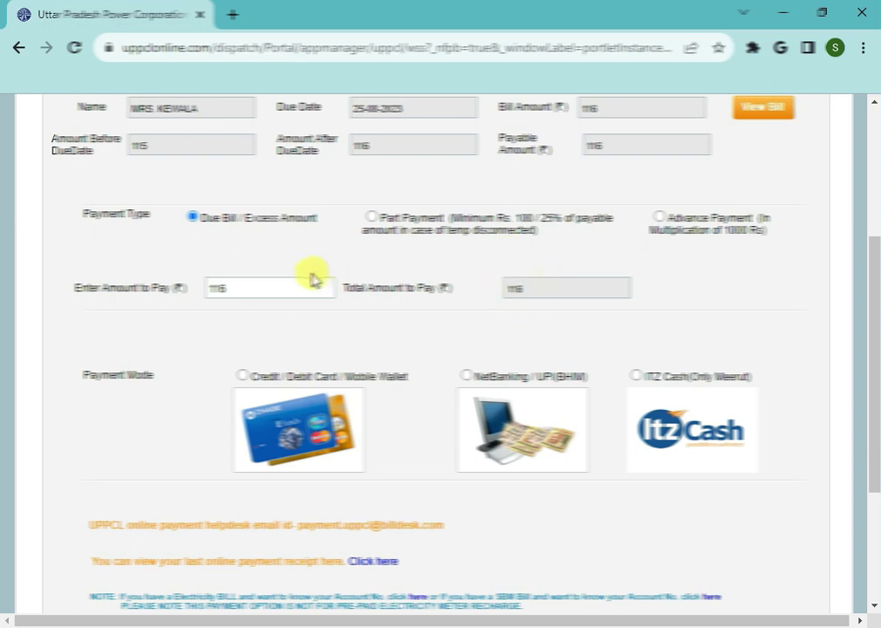
left_click_drag(264, 288, 199, 286)
left_click(233, 288)
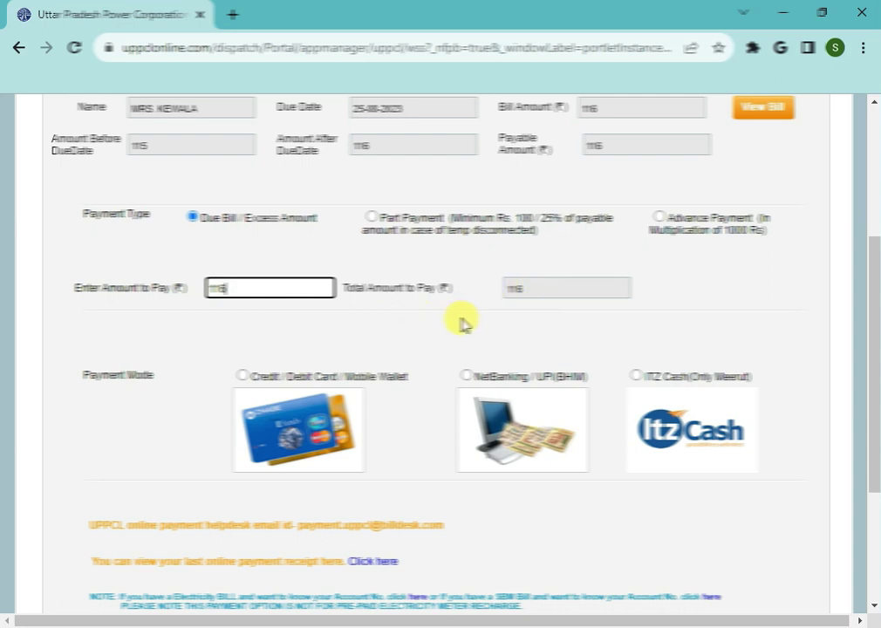
left_click(297, 367)
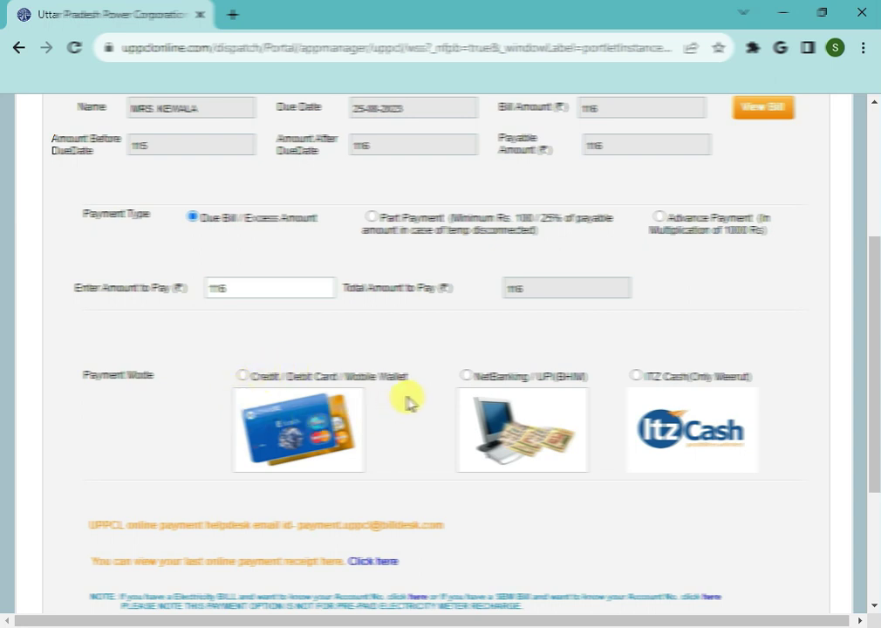
scroll(421, 423, "up", 1)
scroll(421, 423, "down", 1)
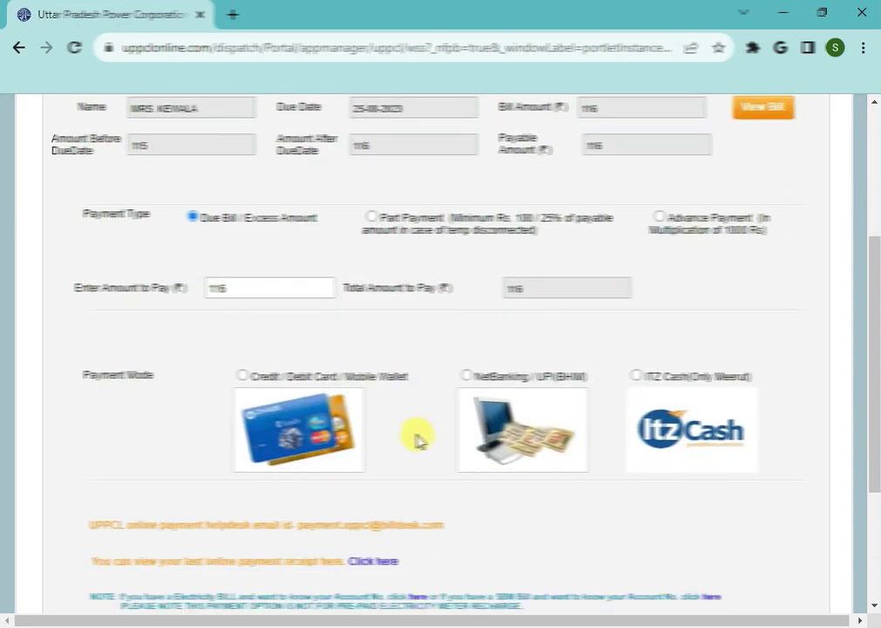
Step: Choose NetBanking / UPI(BHIM) as the payment mode and submit the consumer's account and contact details for verification
left_click(242, 378)
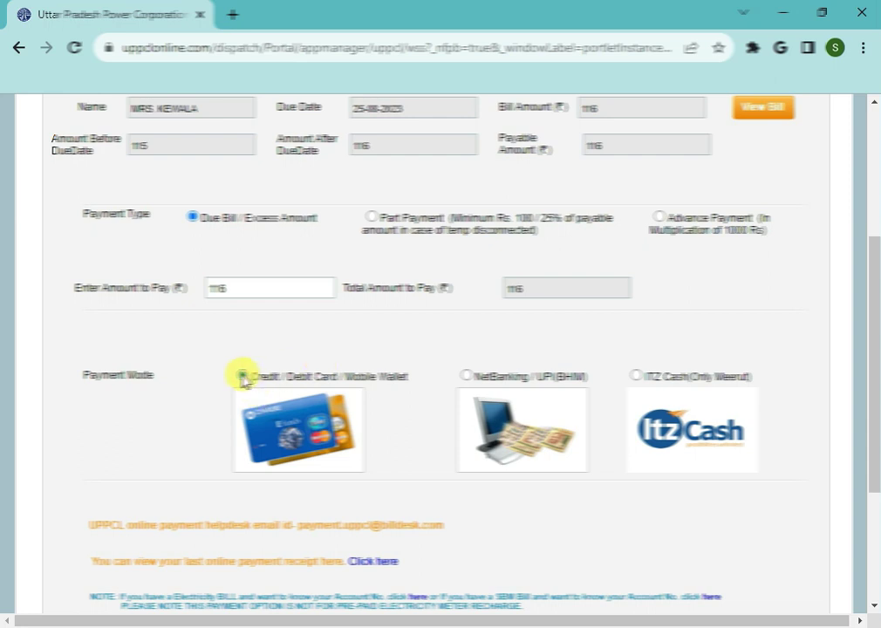
left_click(467, 377)
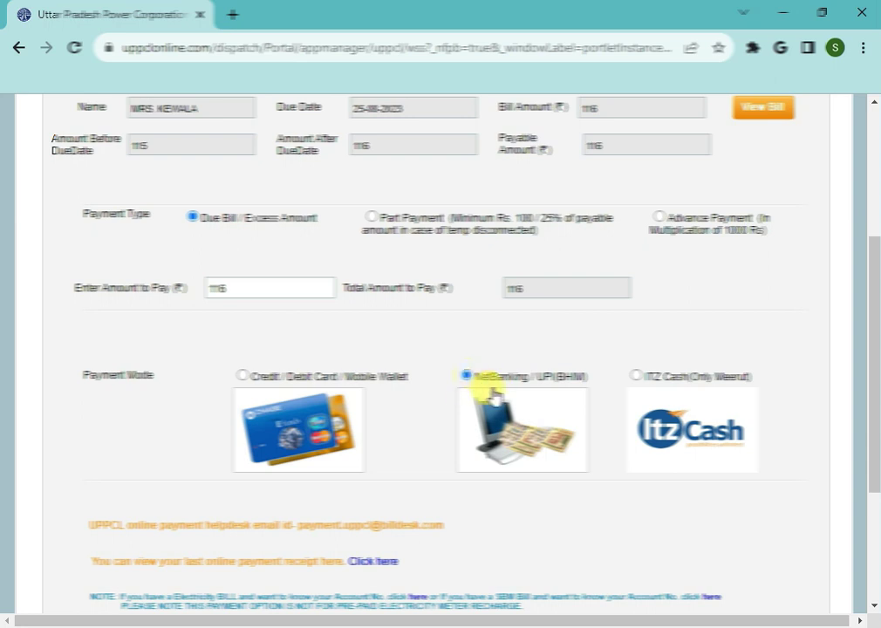
scroll(484, 388, "down", 2)
left_click(418, 513)
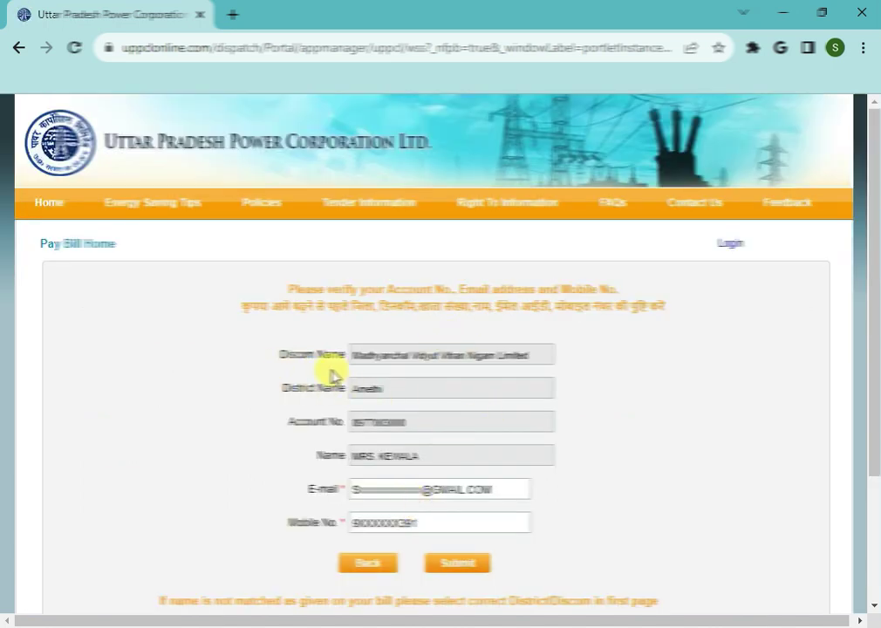
scroll(363, 354, "down", 1)
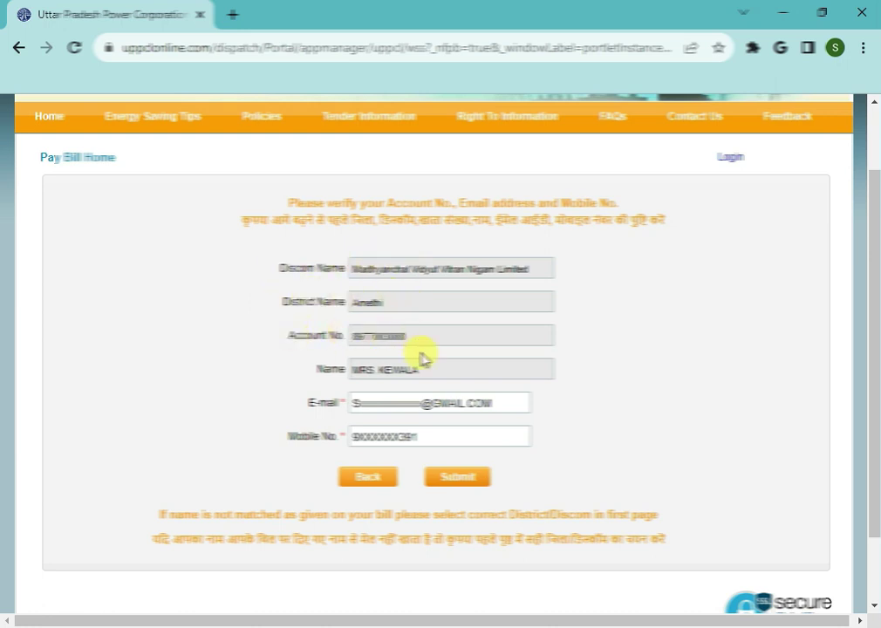
left_click(456, 480)
Step: Review the payment notes and convenience charges, and submit the payment through BillDesk net banking
scroll(464, 317, "down", 2)
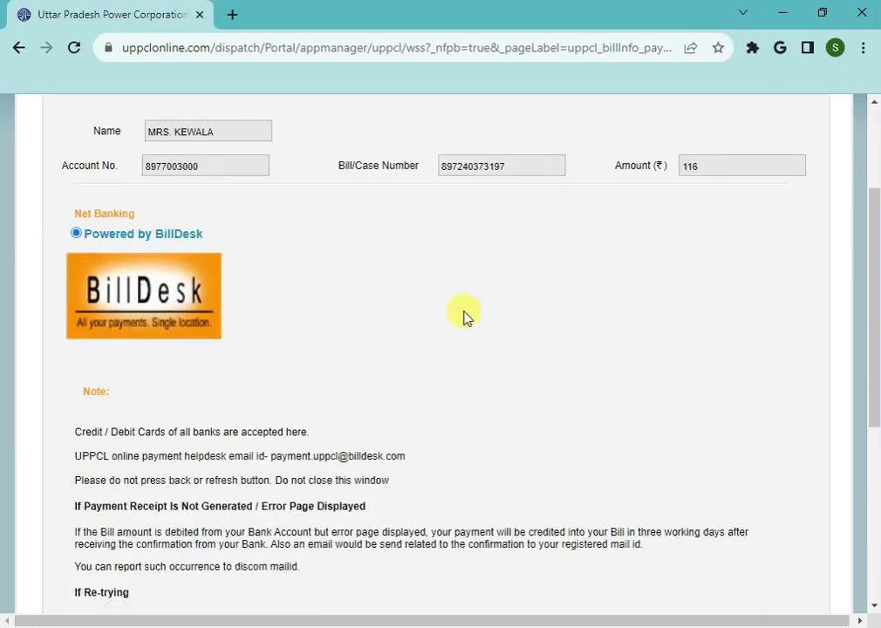
scroll(293, 255, "up", 1)
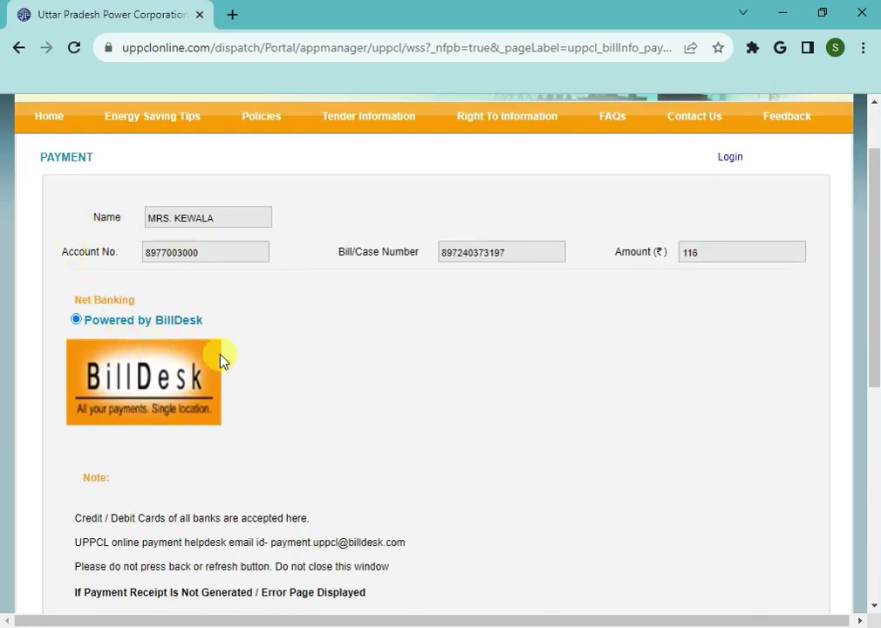
scroll(256, 360, "down", 5)
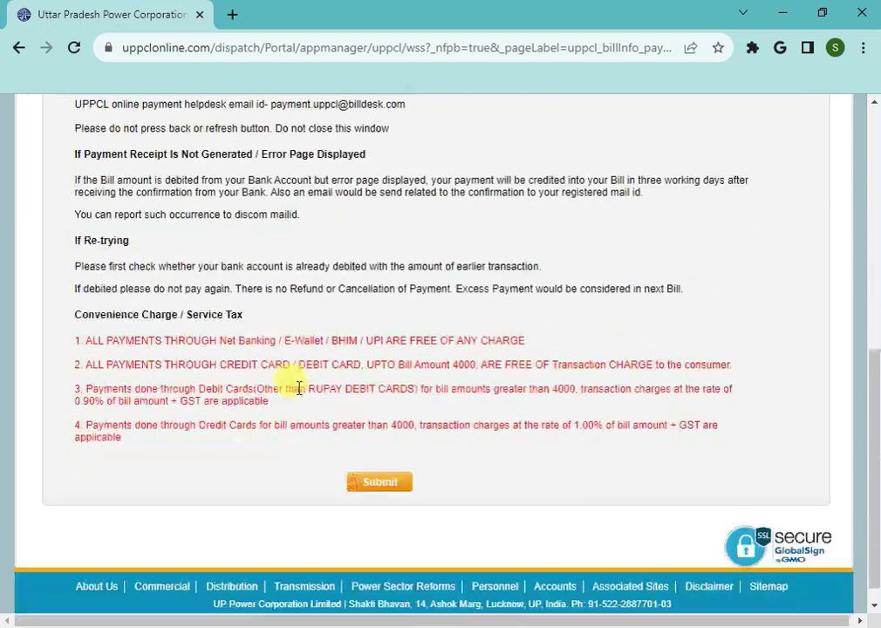
scroll(298, 388, "down", 1)
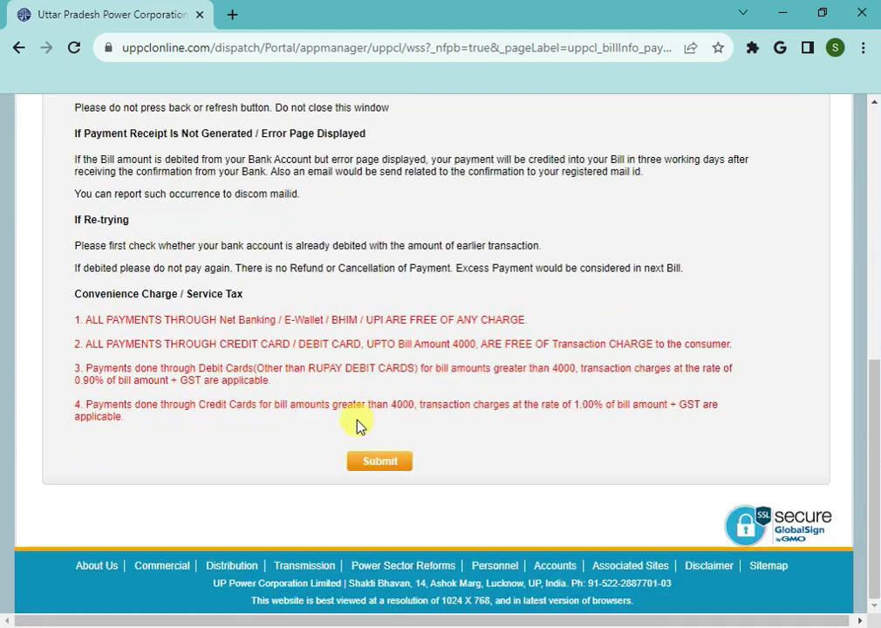
left_click(378, 468)
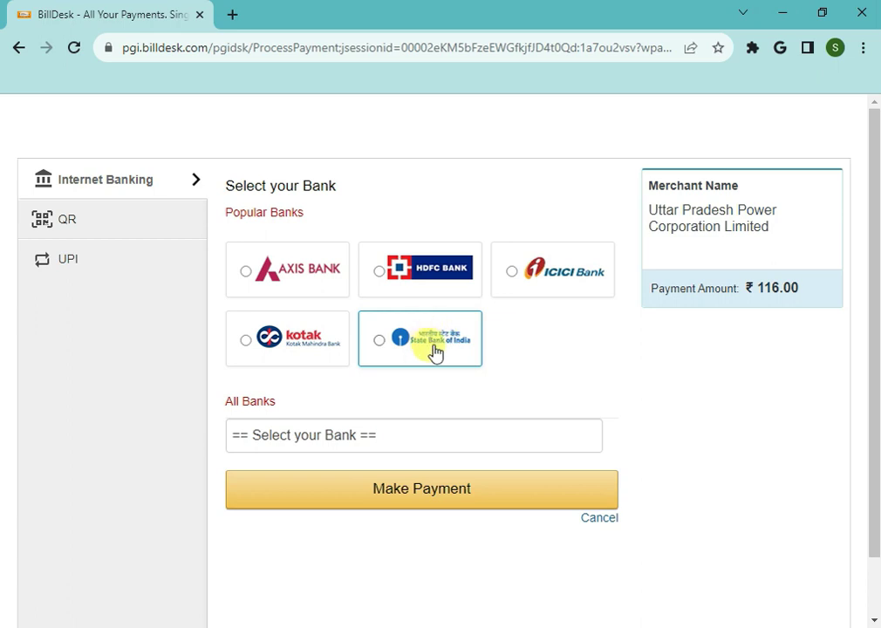
Step: Examine the full list of banks offered for internet banking without choosing one
left_click(423, 445)
scroll(402, 309, "down", 10)
scroll(445, 174, "up", 10)
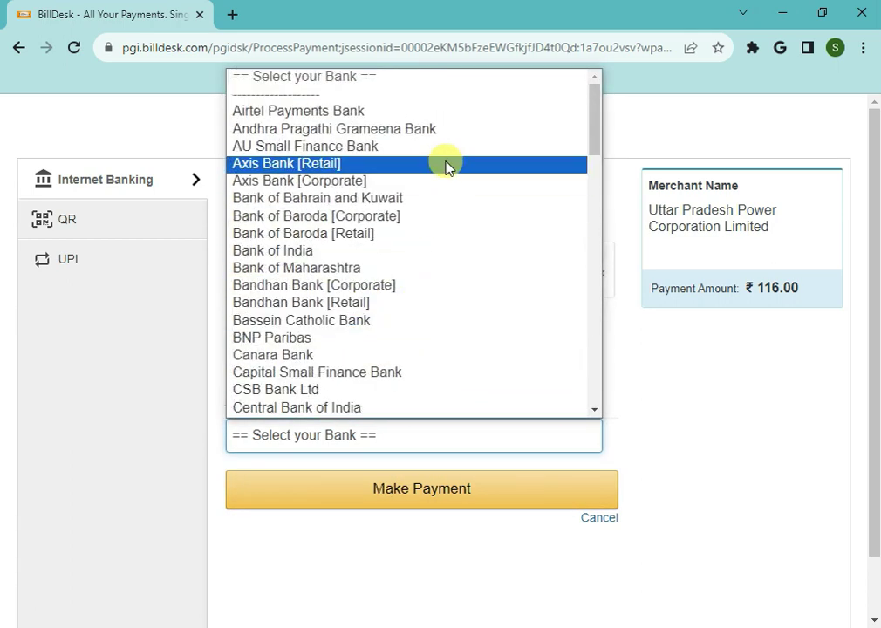
left_click(732, 363)
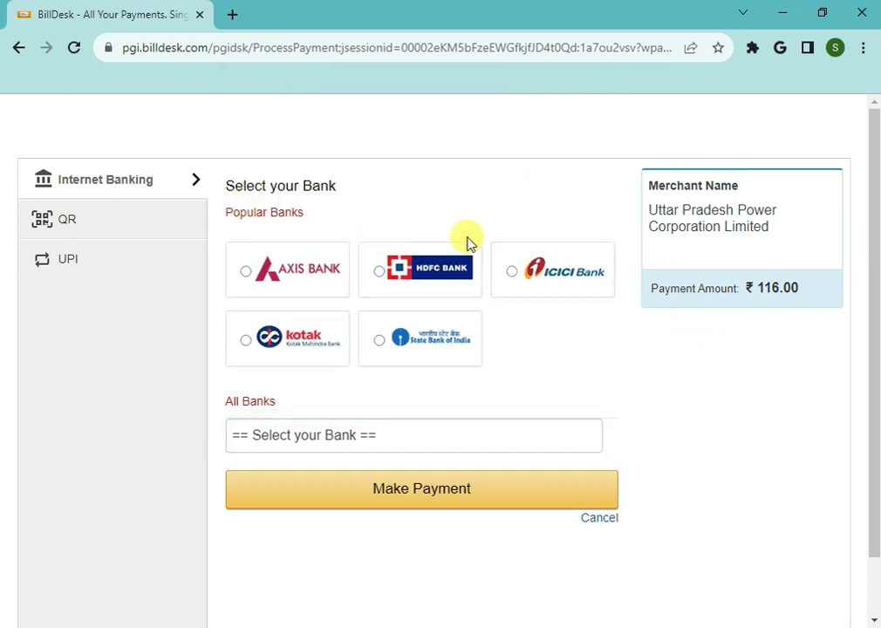
left_click(376, 438)
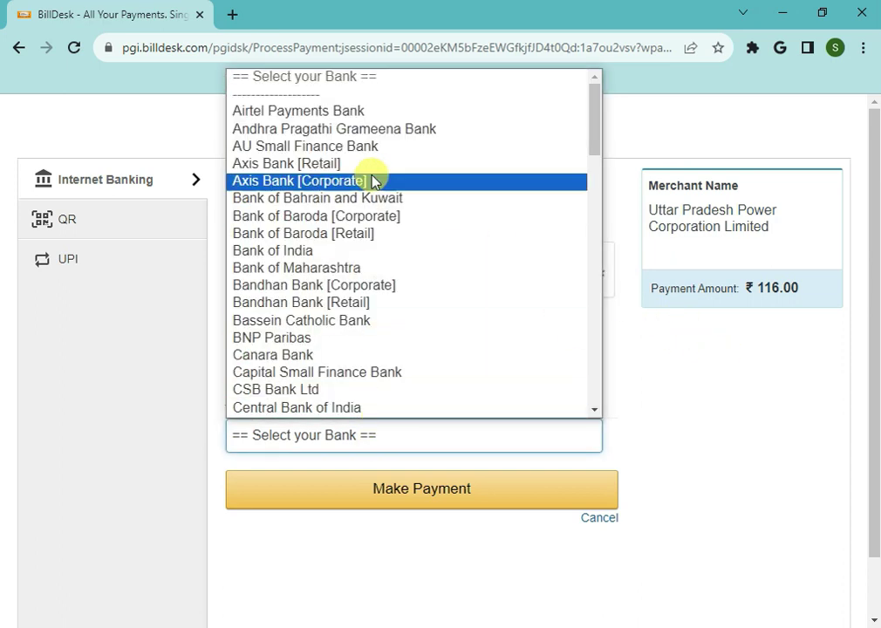
scroll(392, 320, "down", 10)
scroll(495, 210, "up", 10)
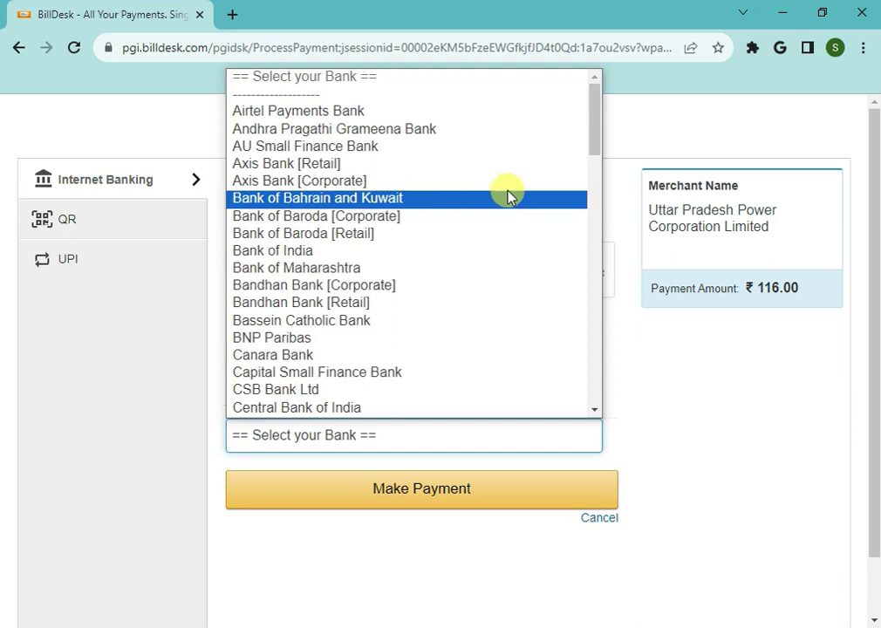
left_click(703, 388)
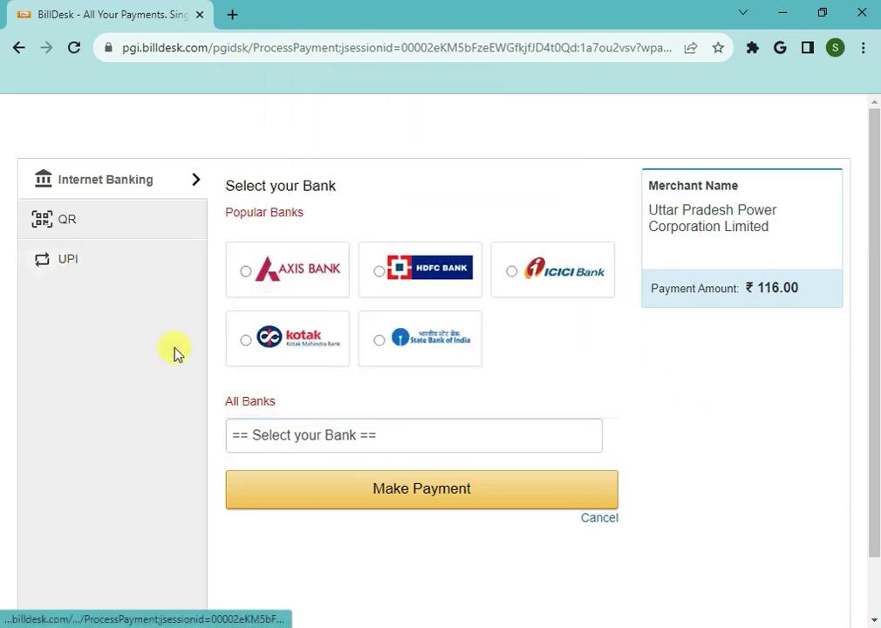
Step: Proceed with the payment by BHIM UPI QR, accepting the convenience fee summary, and reveal the QR code for scanning
left_click(110, 226)
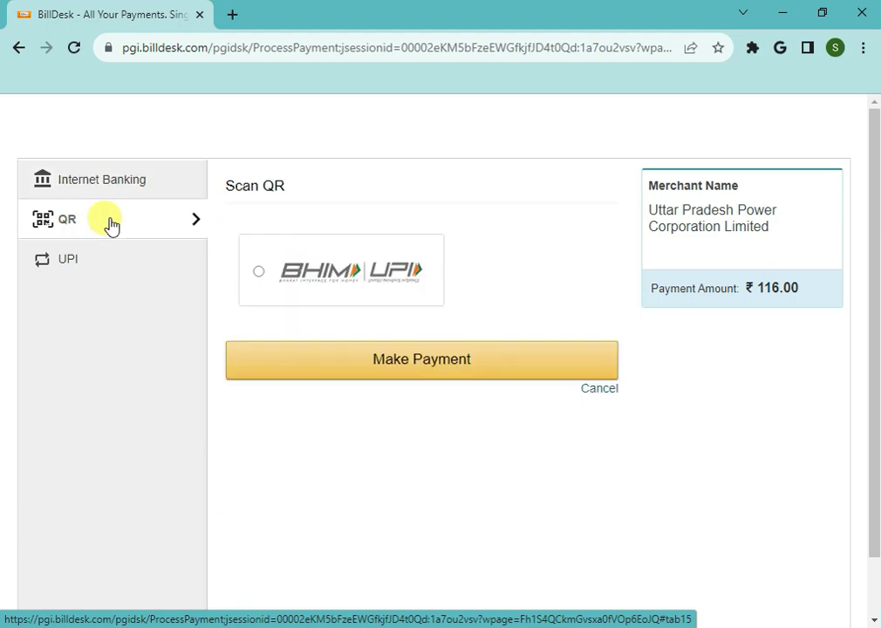
left_click(408, 364)
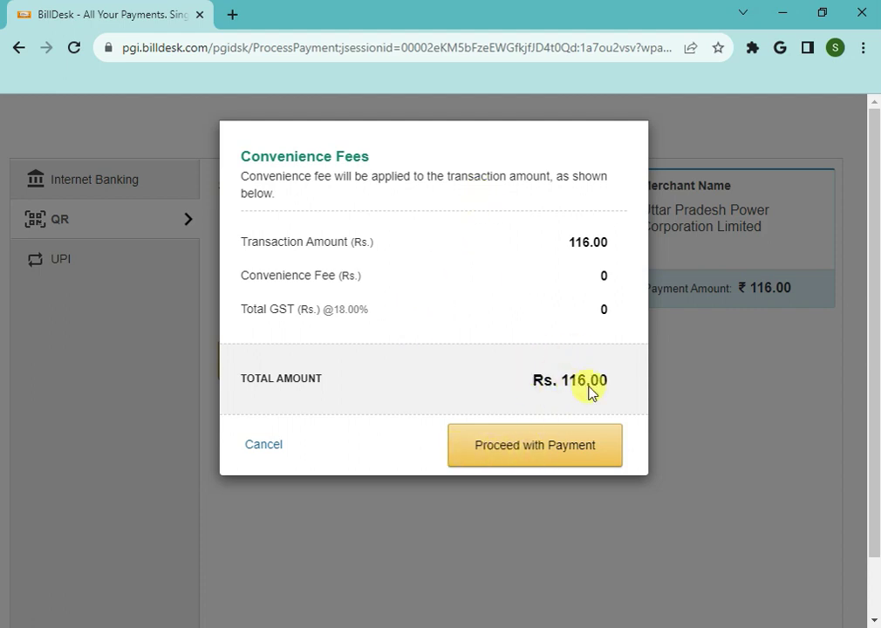
left_click(535, 453)
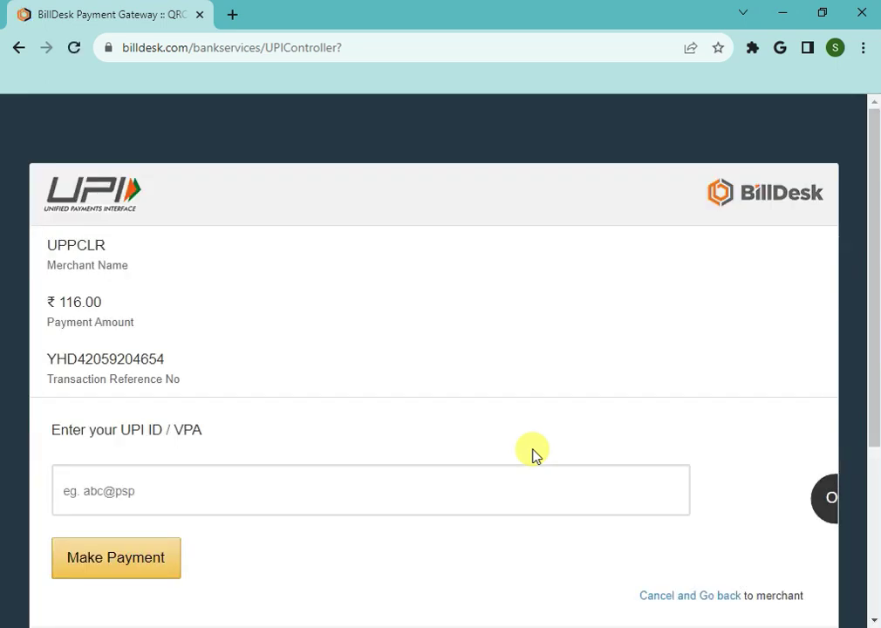
scroll(449, 396, "down", 3)
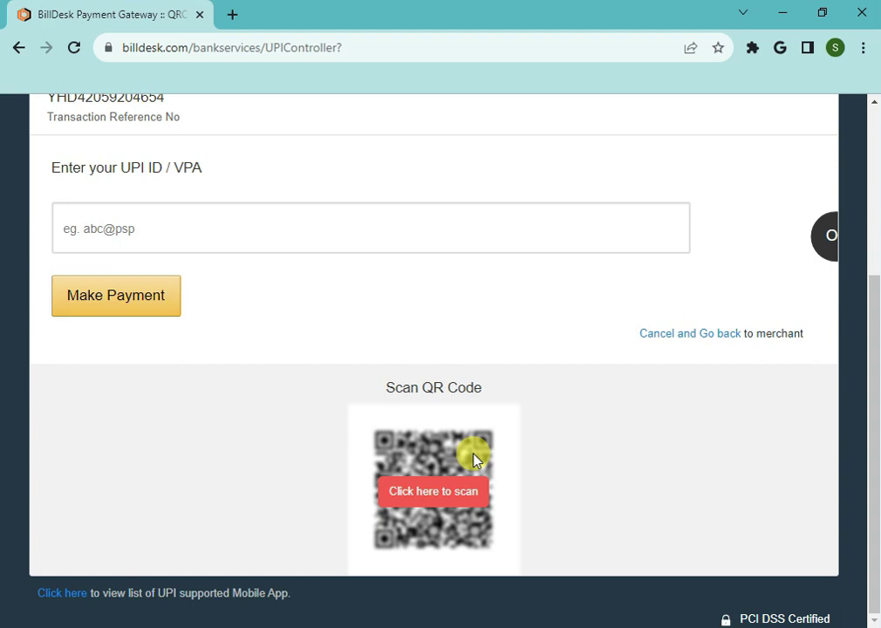
left_click(448, 501)
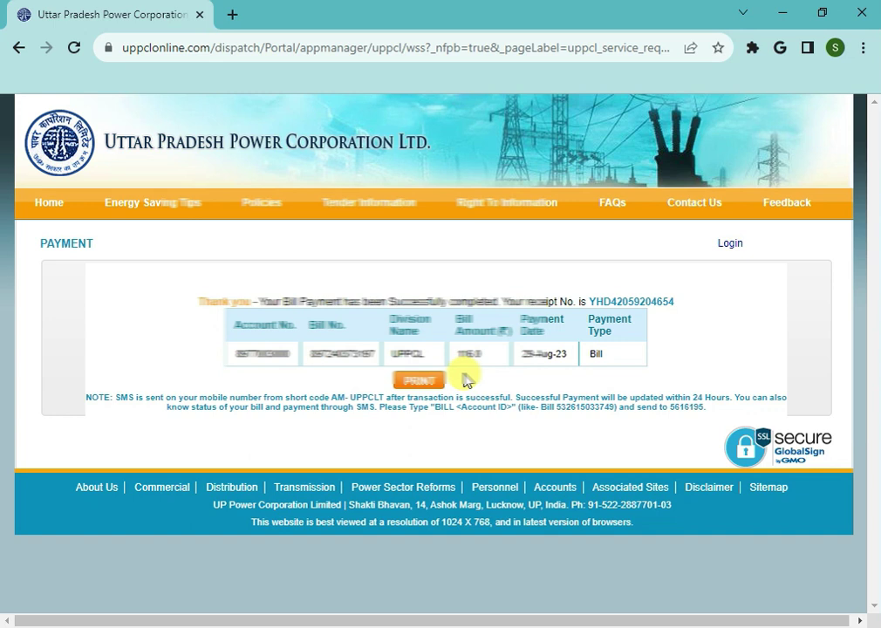
Step: Print the payment receipt to a PDF named "Uttar Pradesh Power Corporation Ltd. - PAYMENT" in the My Data folder
left_click(417, 382)
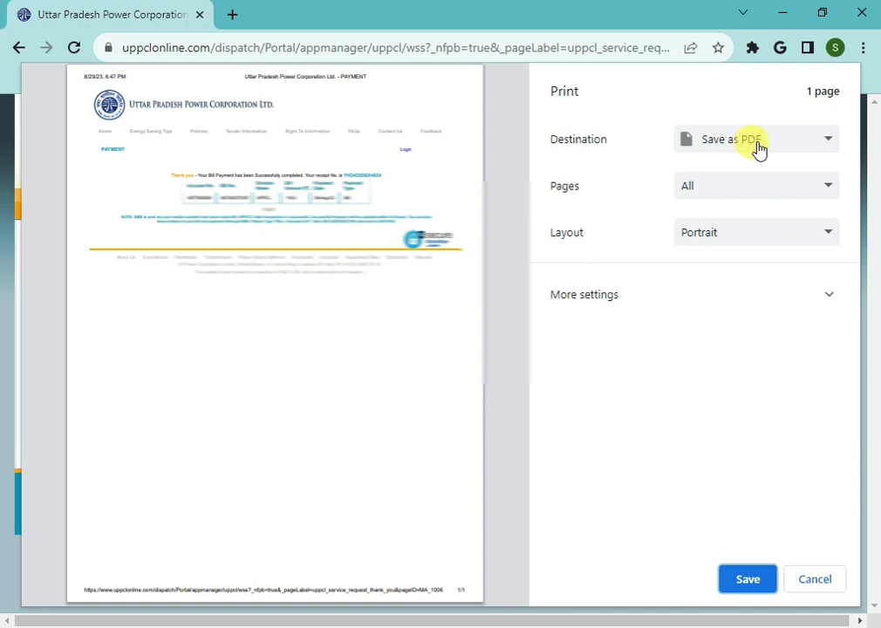
left_click(743, 579)
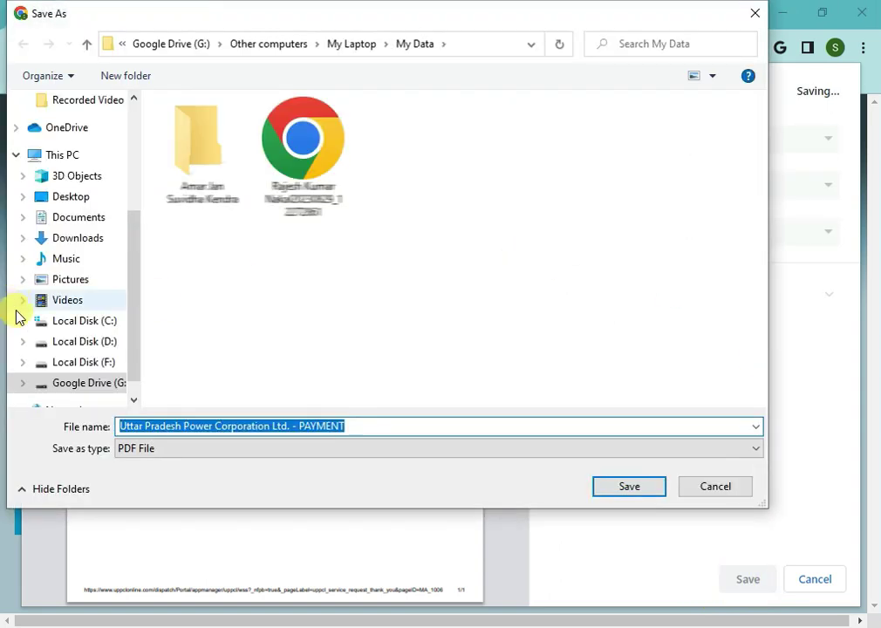
scroll(86, 276, "up", 2)
left_click(75, 182)
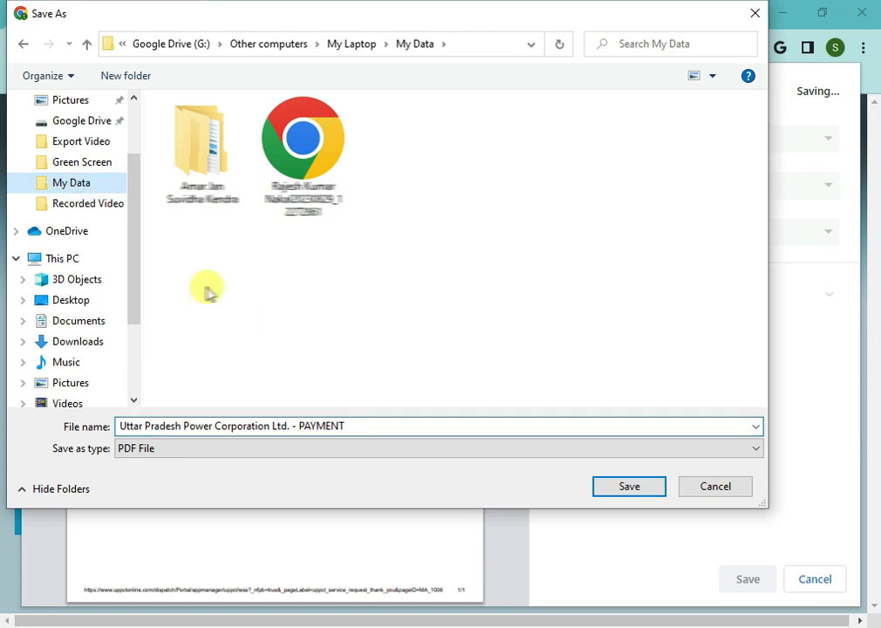
left_click(617, 481)
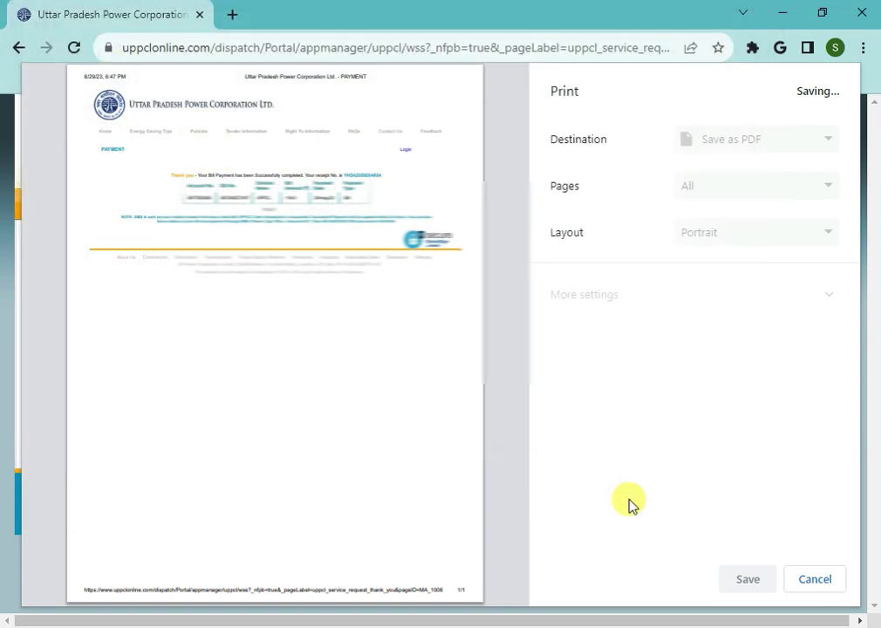